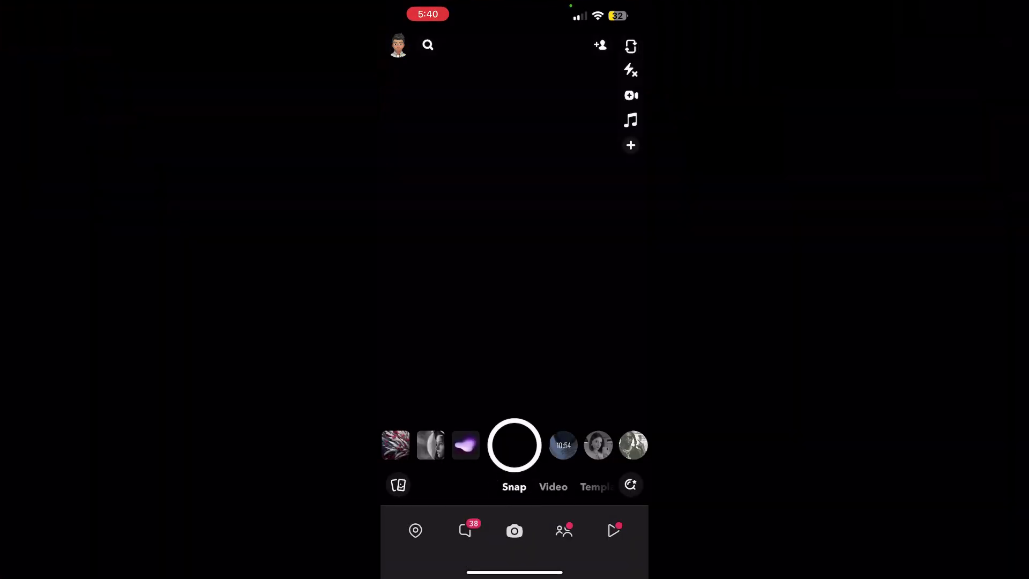
Search the lens explorer for 'collage maker' lenses
{"action": "left_click", "coordinate": [630, 485]}
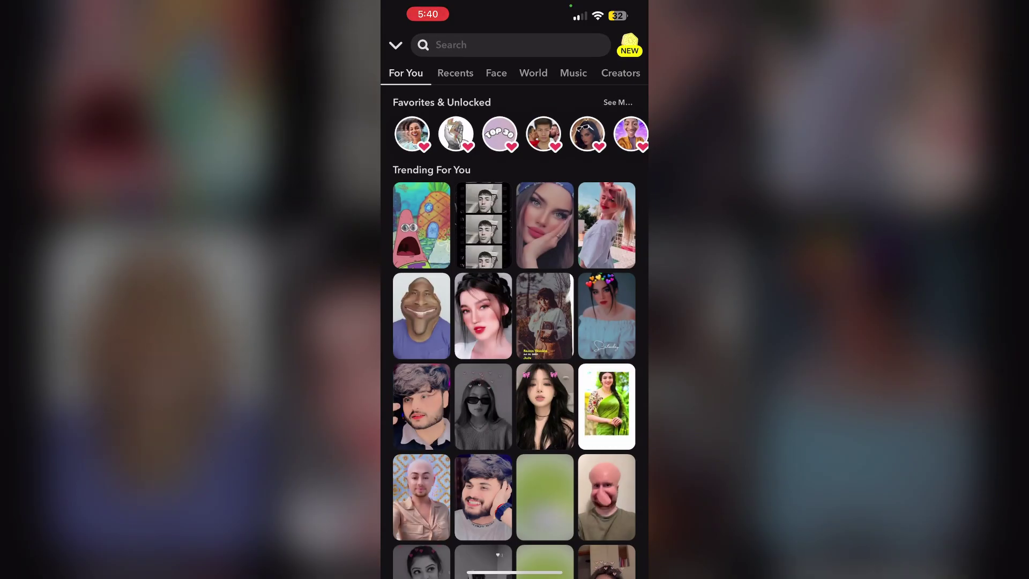
{"action": "left_click", "coordinate": [483, 45]}
{"action": "type", "text": "co"}
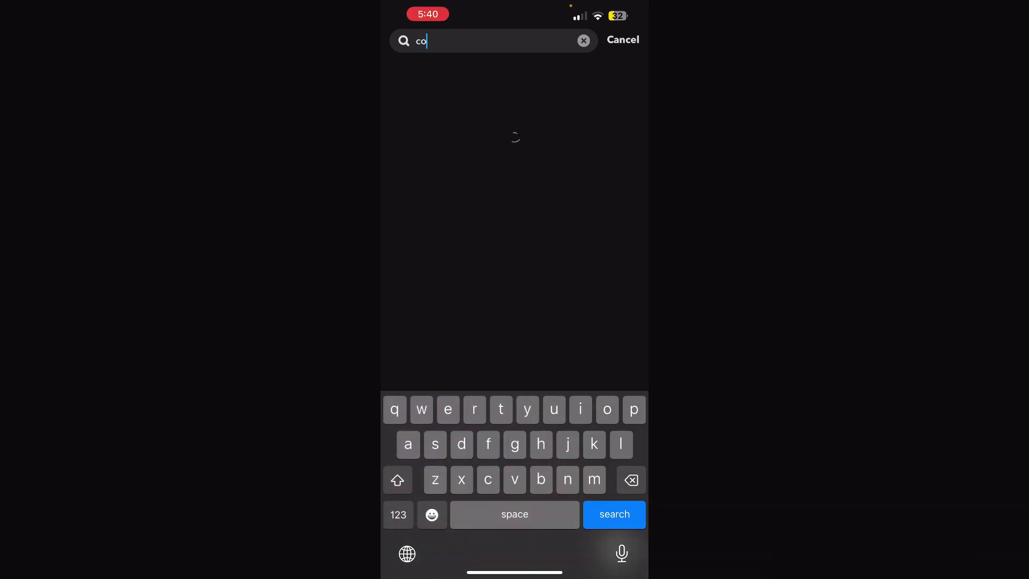
{"action": "type", "text": "llage "}
{"action": "type", "text": "mak"}
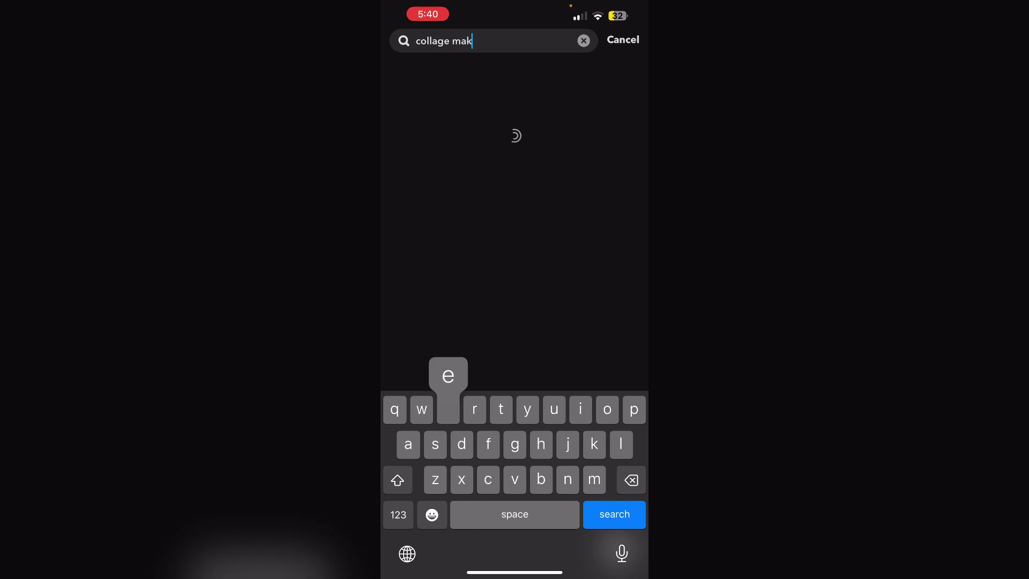
{"action": "type", "text": "er"}
{"action": "key", "text": "Return"}
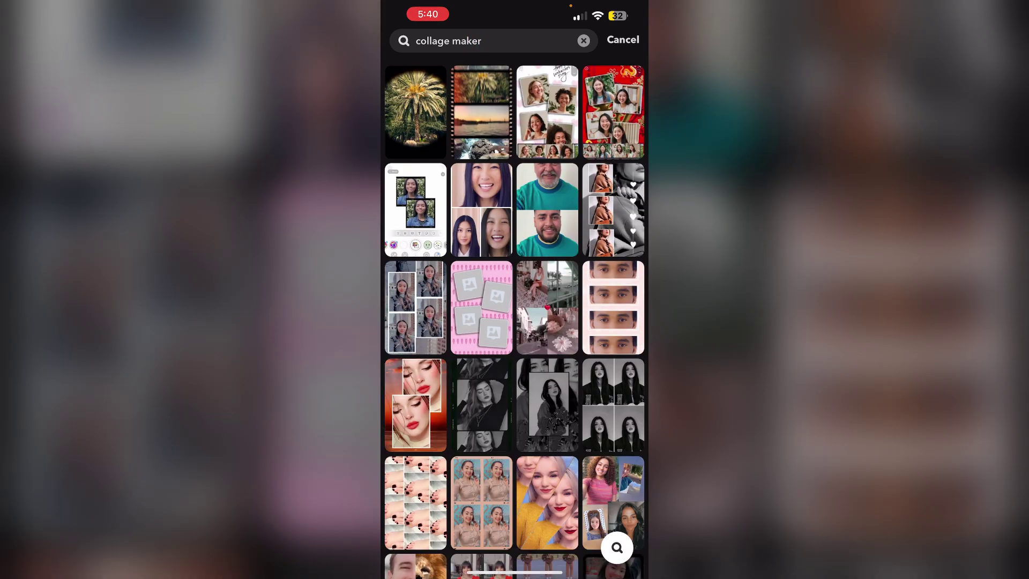
Open the pink heart collage lens with its four empty photo frames
{"action": "left_click", "coordinate": [481, 307]}
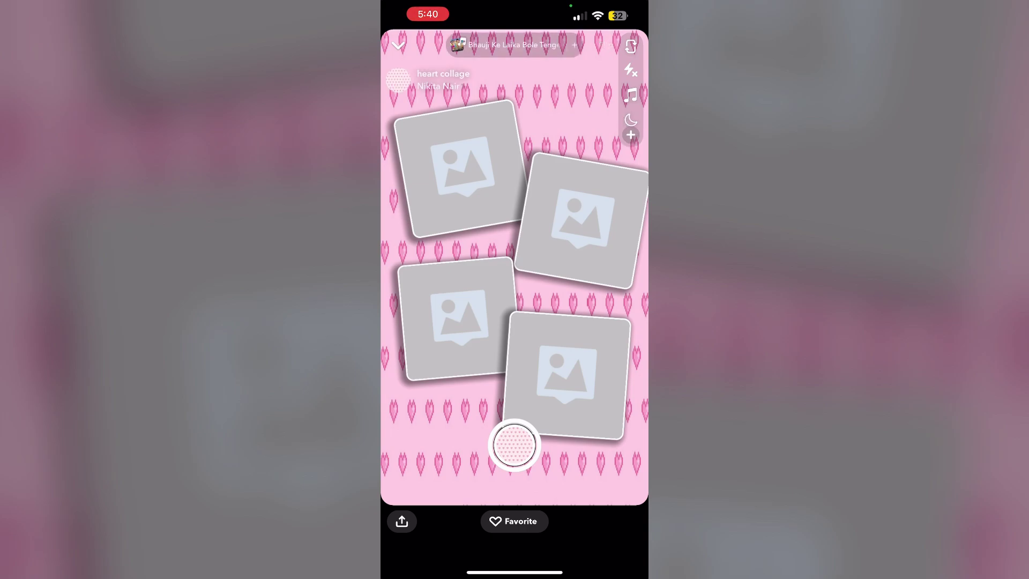